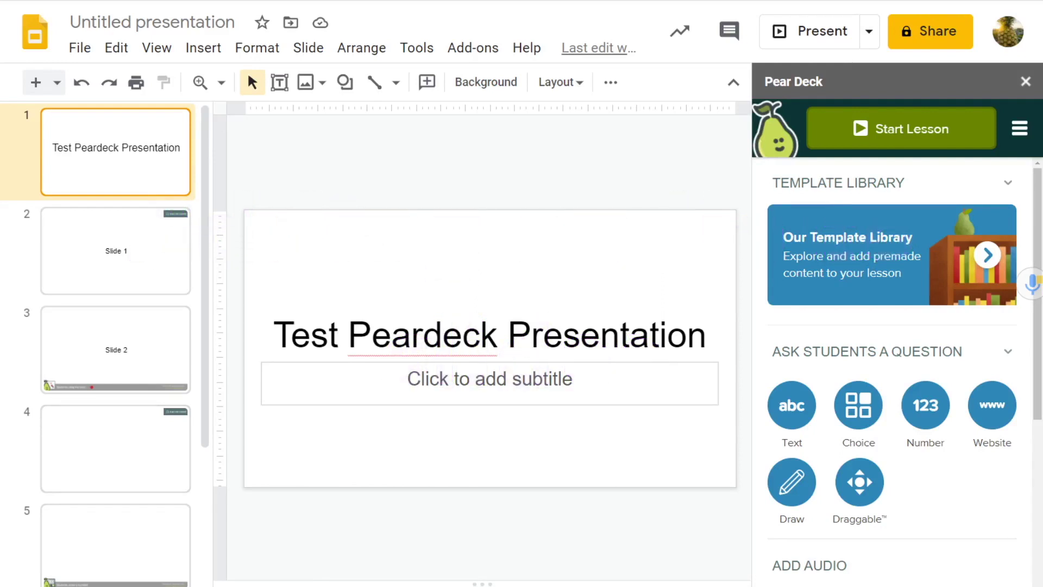
Select blank slide 6 and bring up Pear Deck's Add Audio dialog for it
scroll(112, 380, down, 4)
click(111, 468)
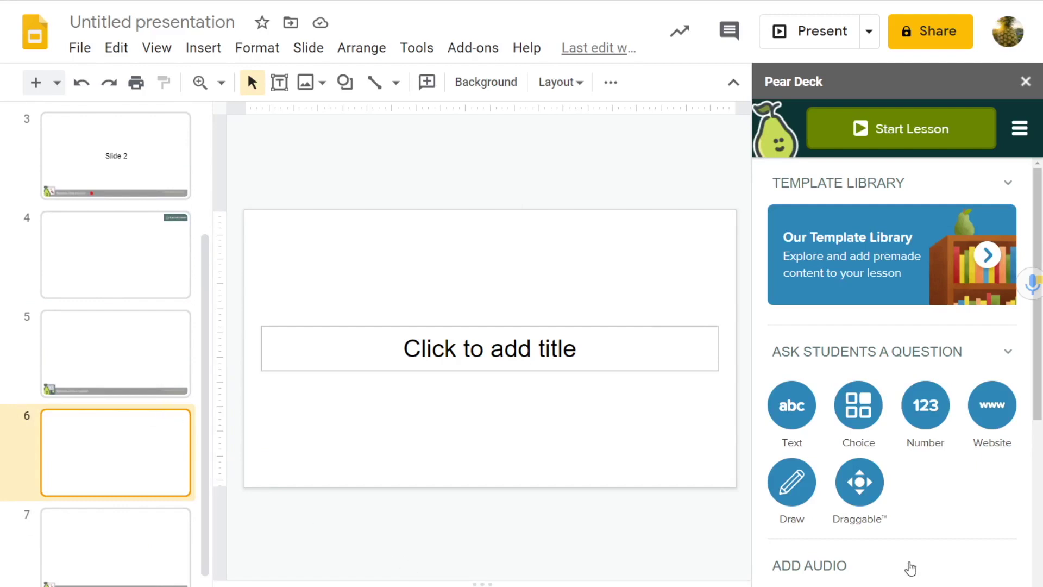
scroll(911, 568, down, 1)
click(917, 545)
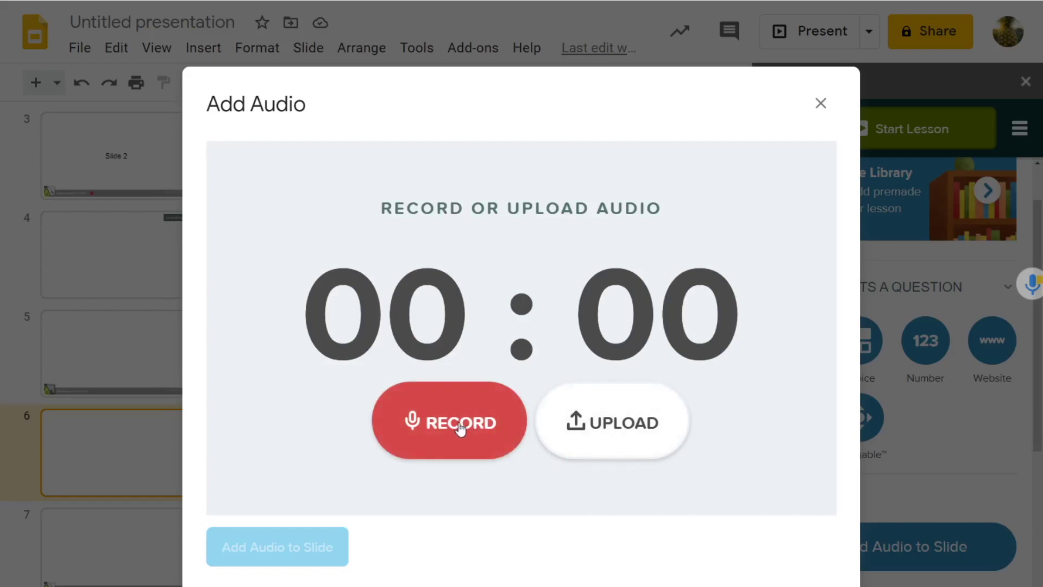
Record and save a four-second audio clip, play it back, and attach it to slide 6
click(461, 428)
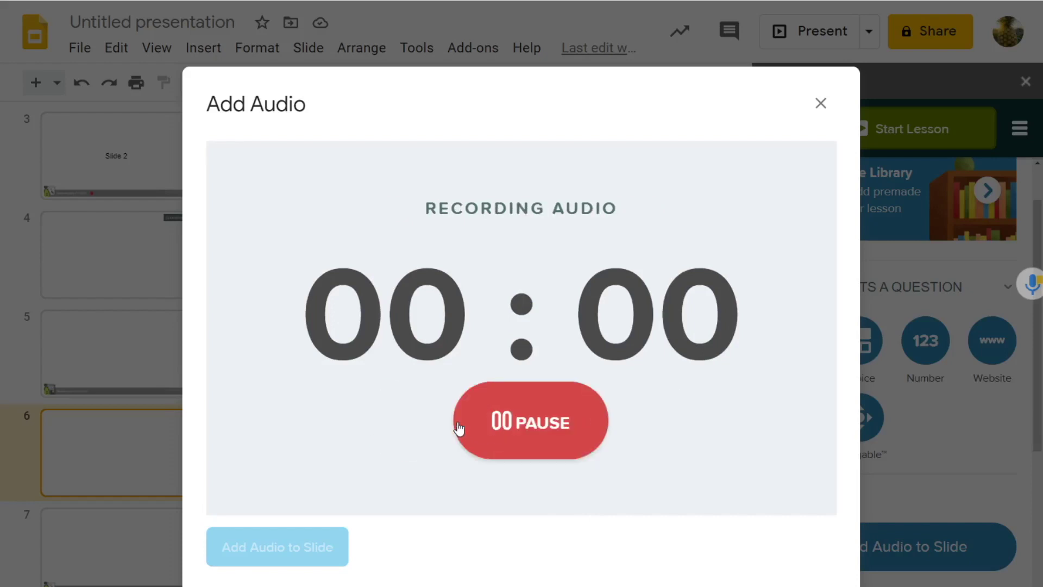
click(523, 430)
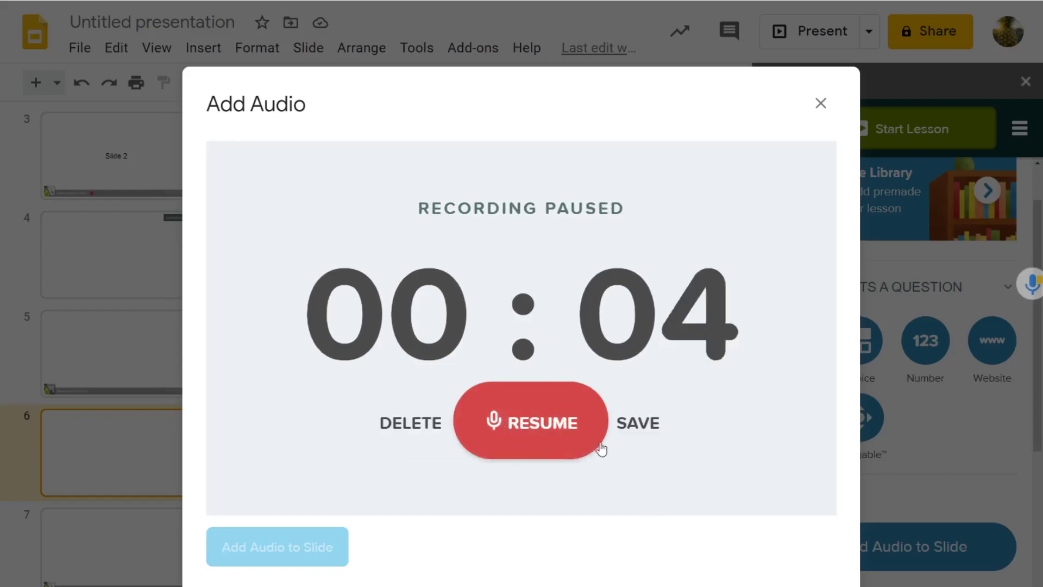
click(647, 427)
click(267, 331)
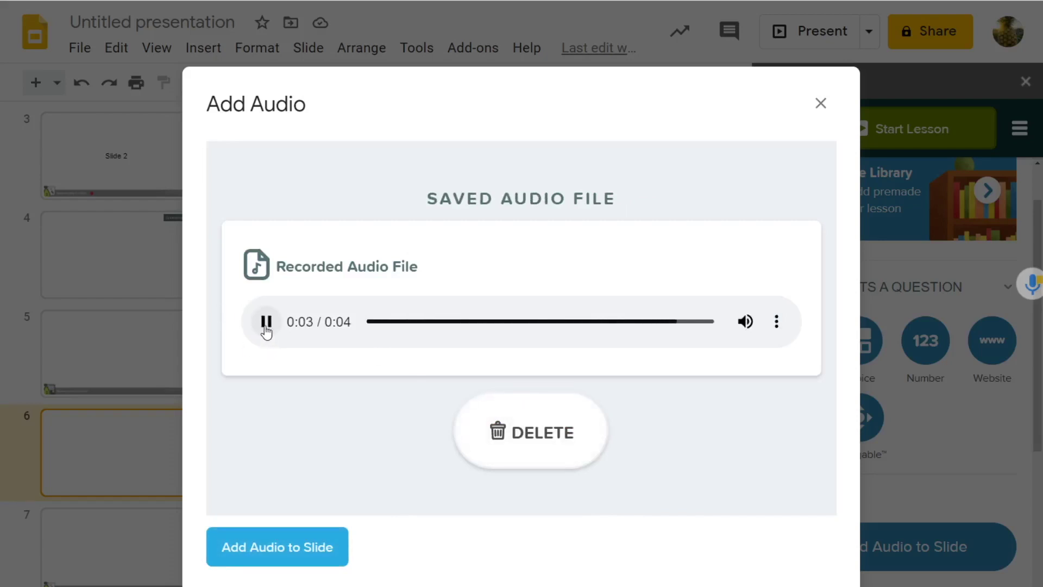
click(270, 552)
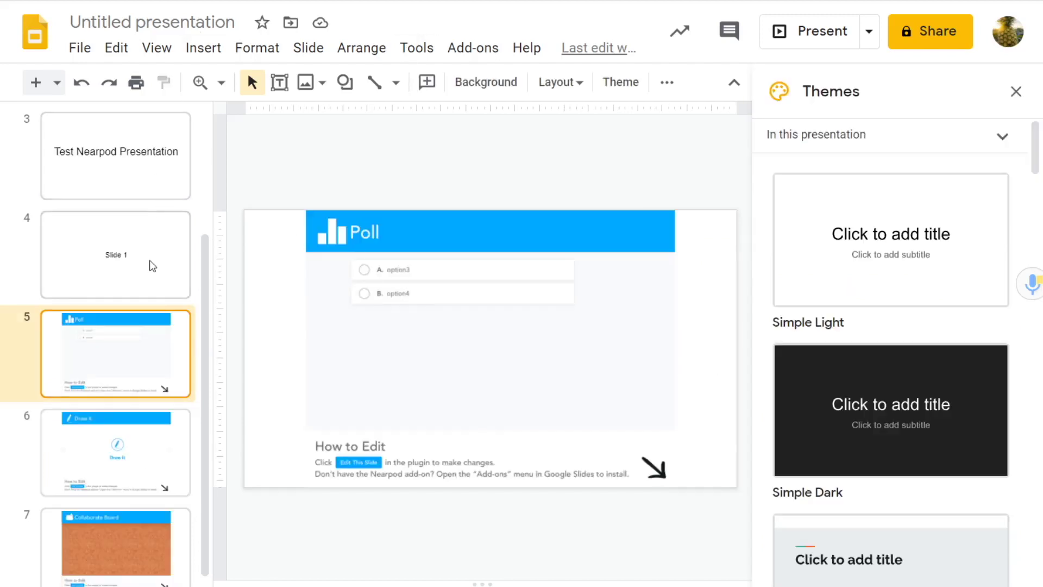
On slide 4, launch the Nearpod add-on sidebar and try its Audio slide editor, then close it
click(153, 266)
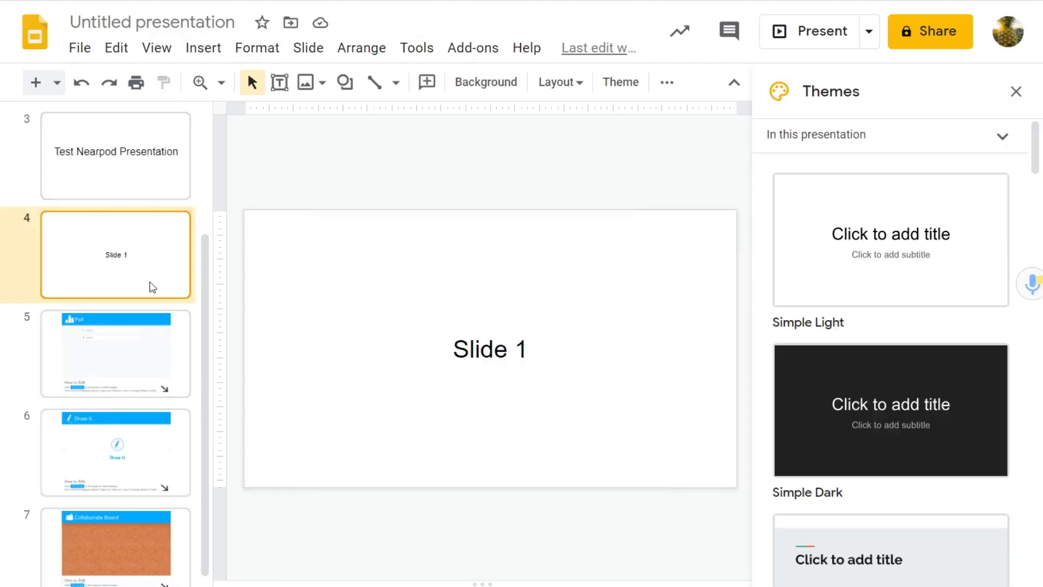
scroll(149, 304, down, 1)
scroll(146, 317, up, 2)
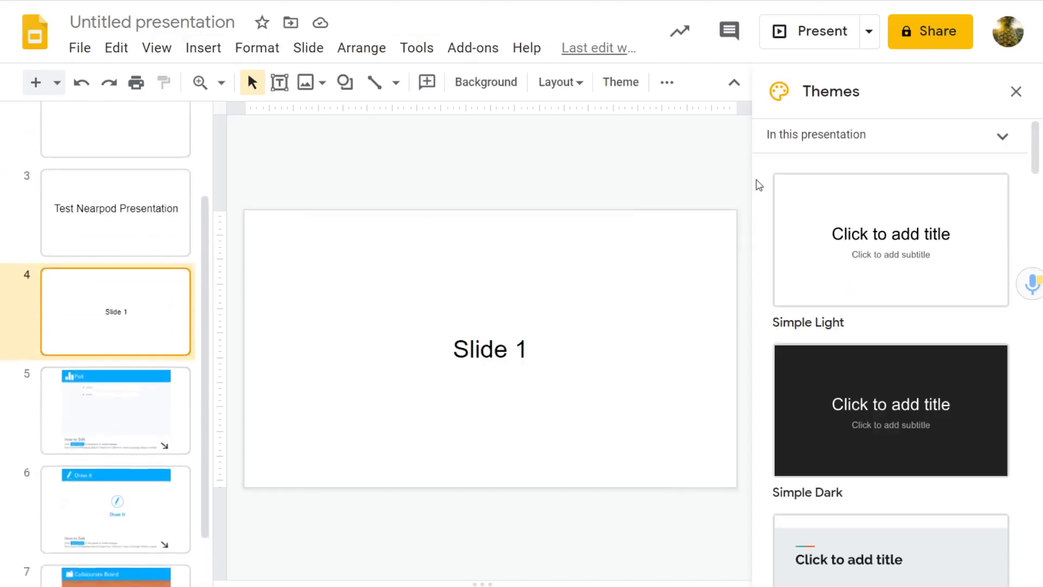
click(473, 47)
mouse_move(531, 161)
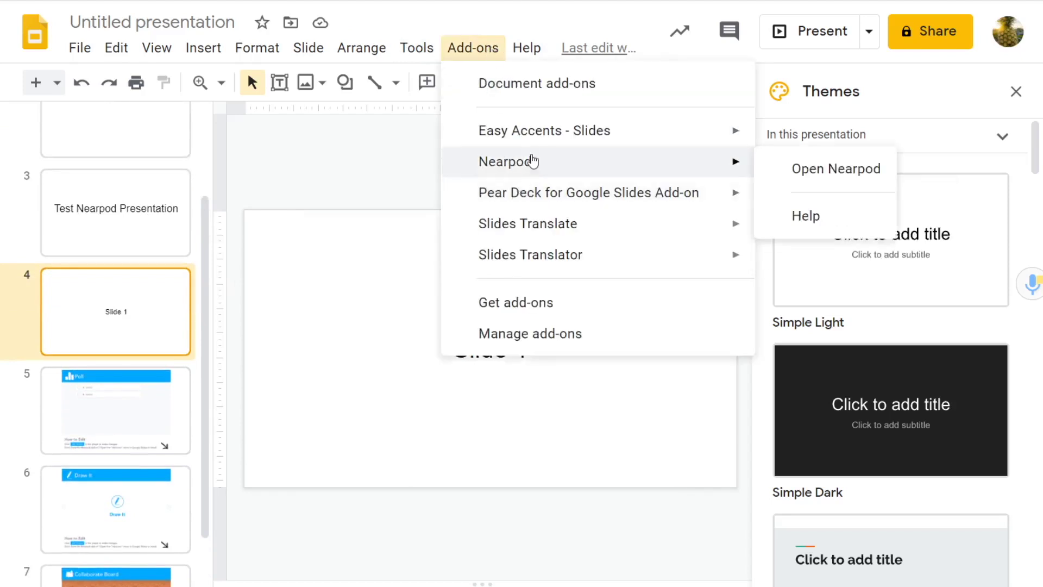
click(810, 171)
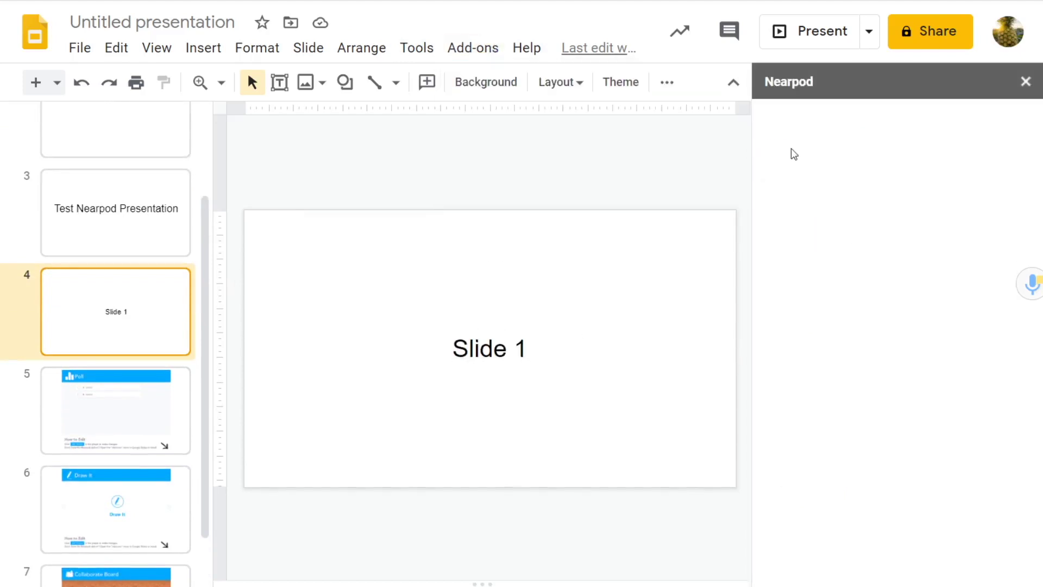
click(810, 315)
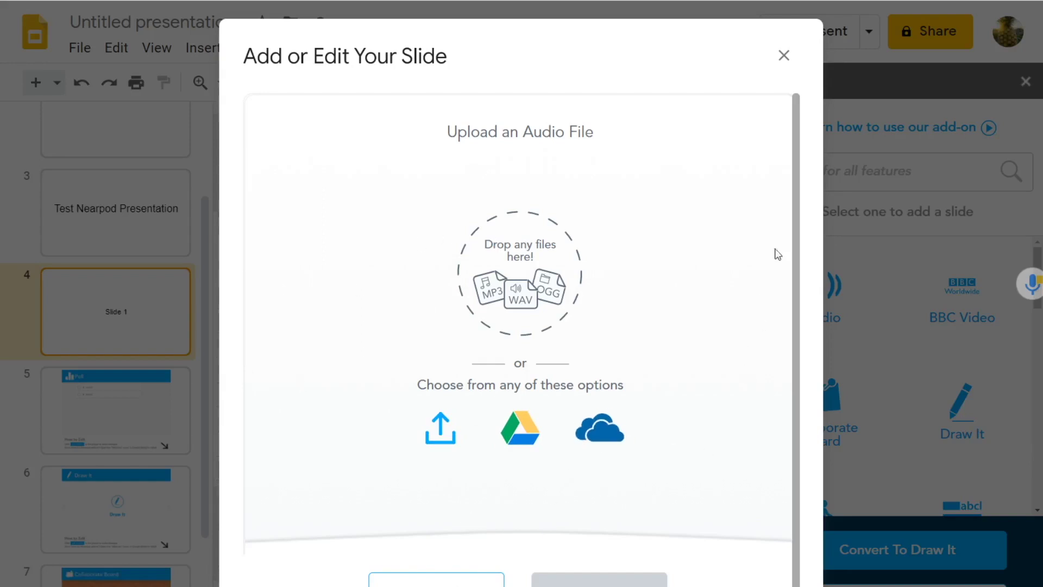
click(784, 56)
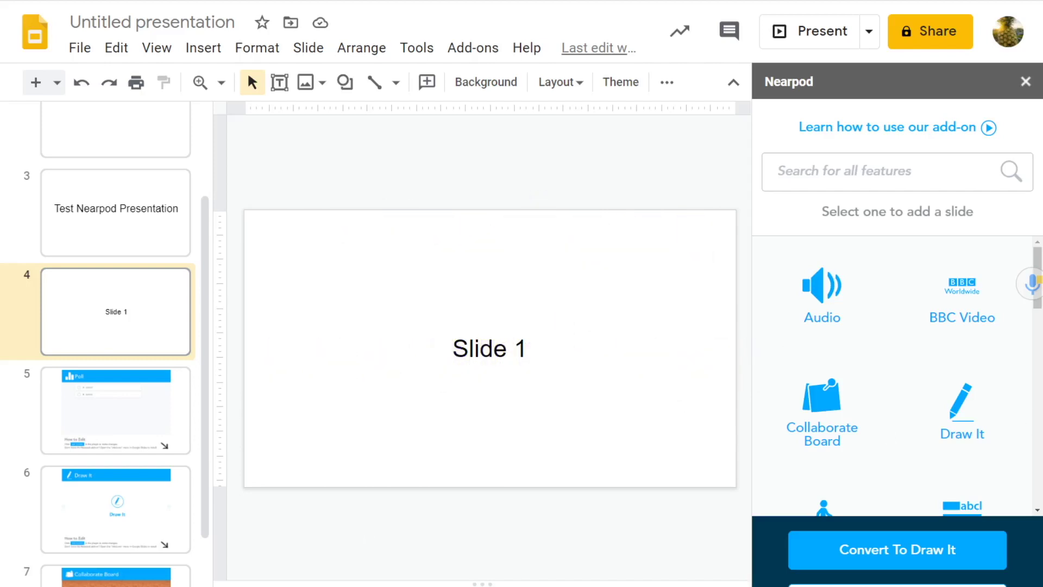
Start a Nearpod Open Ended Question slide with Enable Student Audio Recordings switched on
scroll(929, 333, down, 5)
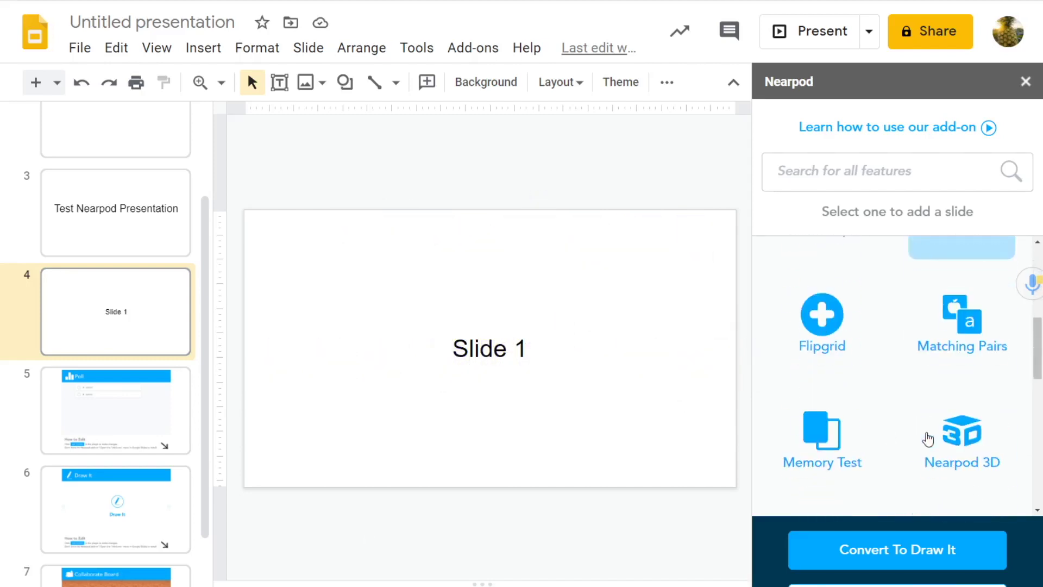
scroll(928, 439, down, 5)
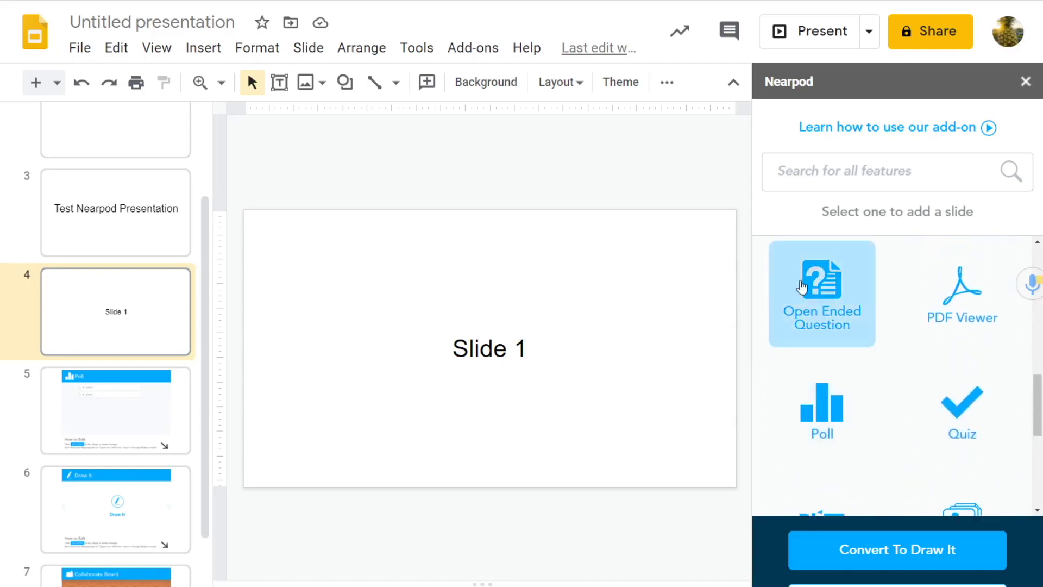
click(802, 287)
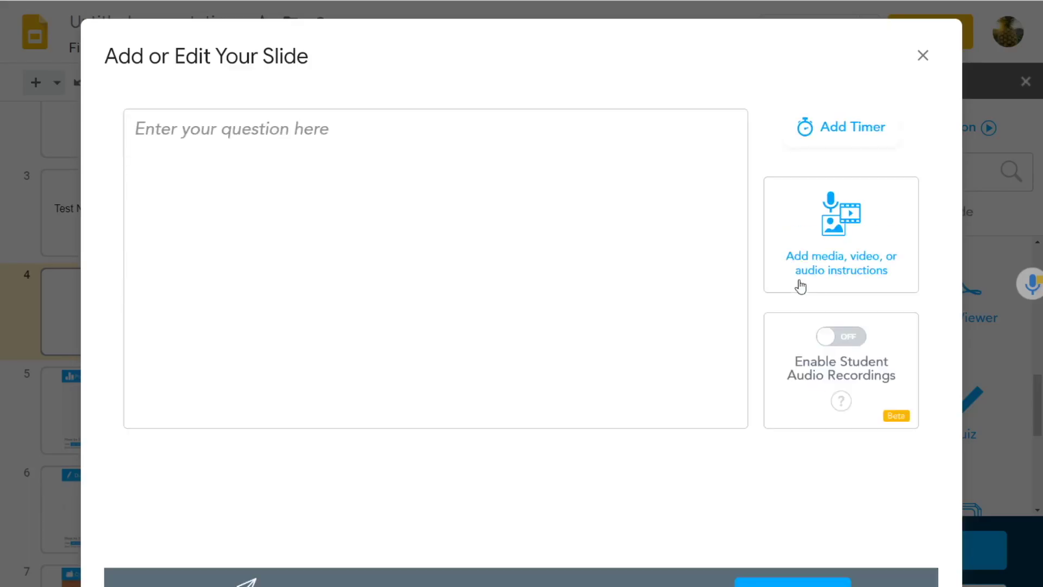
click(829, 338)
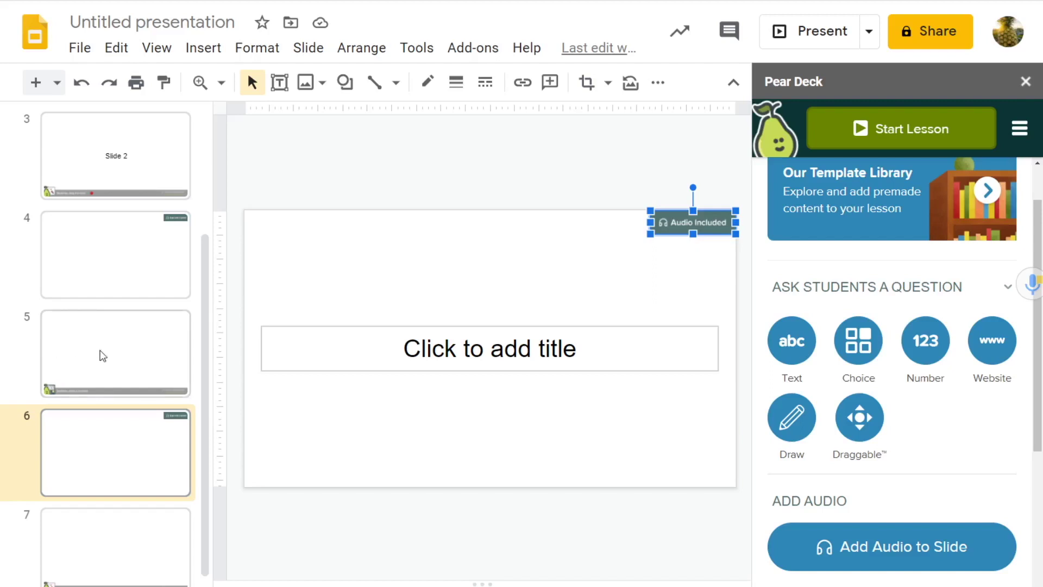
Deselect the Audio Included badge and move down to blank slide 8
click(142, 489)
scroll(142, 490, down, 2)
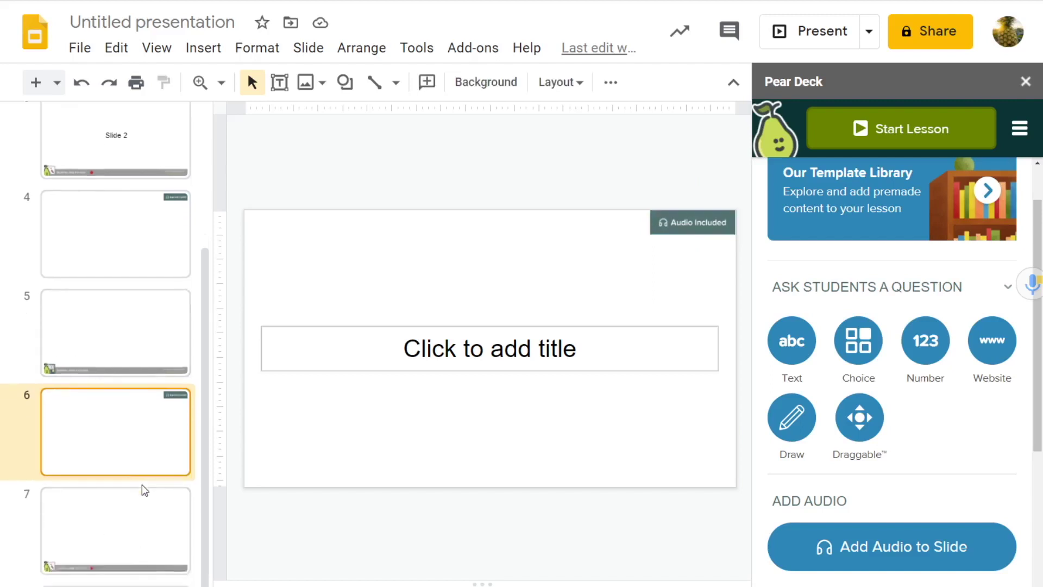
key(Down)
key(Down)
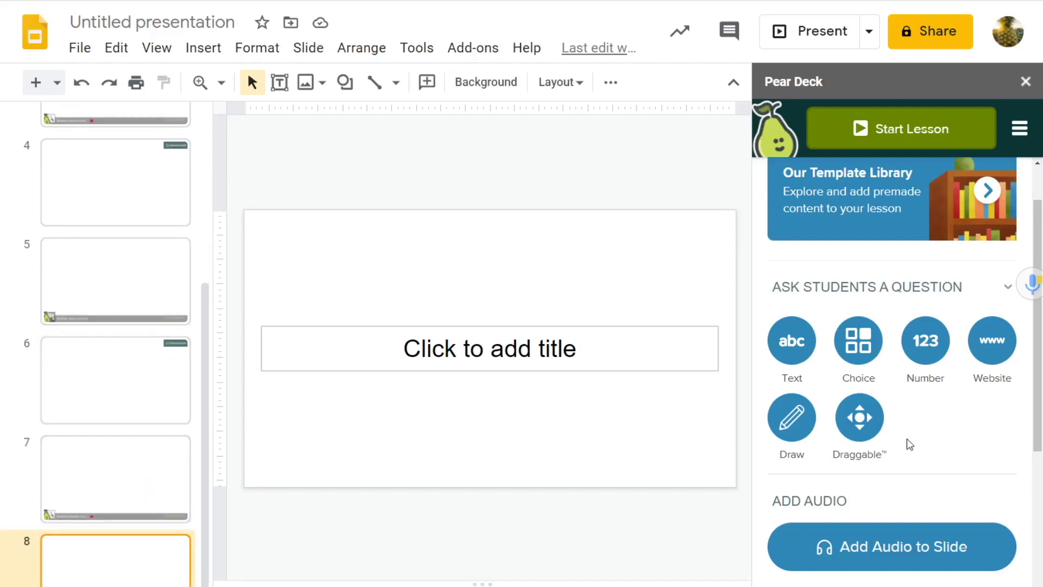
scroll(918, 459, down, 3)
scroll(922, 461, up, 2)
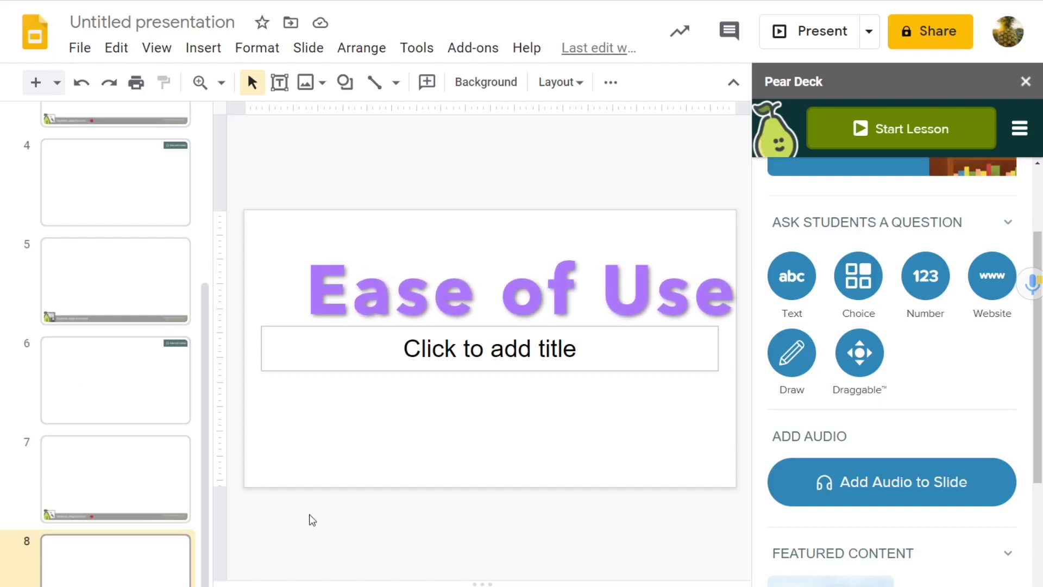
Start a live Pear Deck lesson from the presentation
click(928, 133)
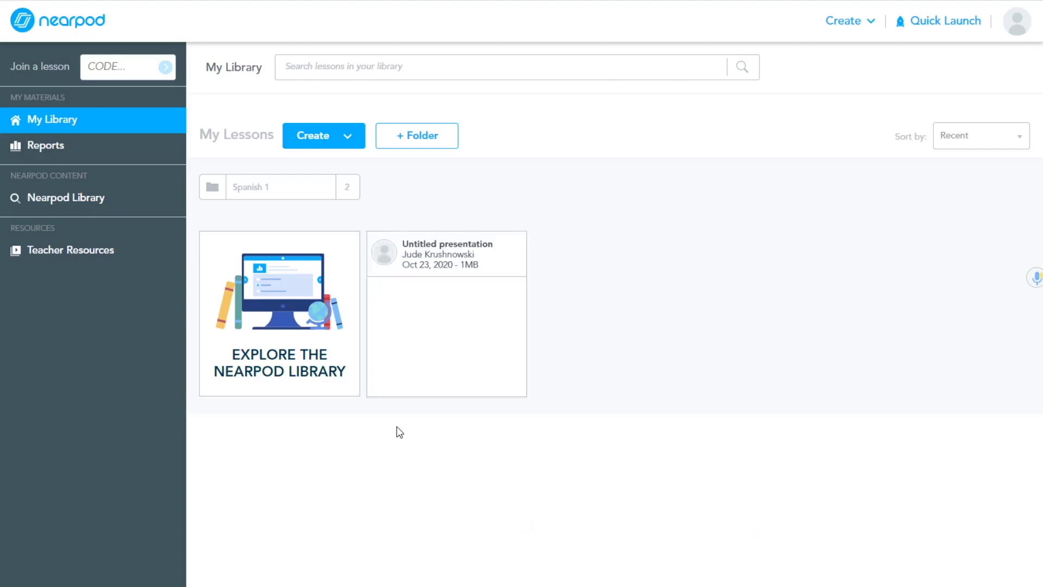
Locate the Untitled presentation lesson card in Nearpod's My Library
mouse_move(403, 353)
Launch the Untitled presentation as a Live Participation lesson
mouse_move(417, 388)
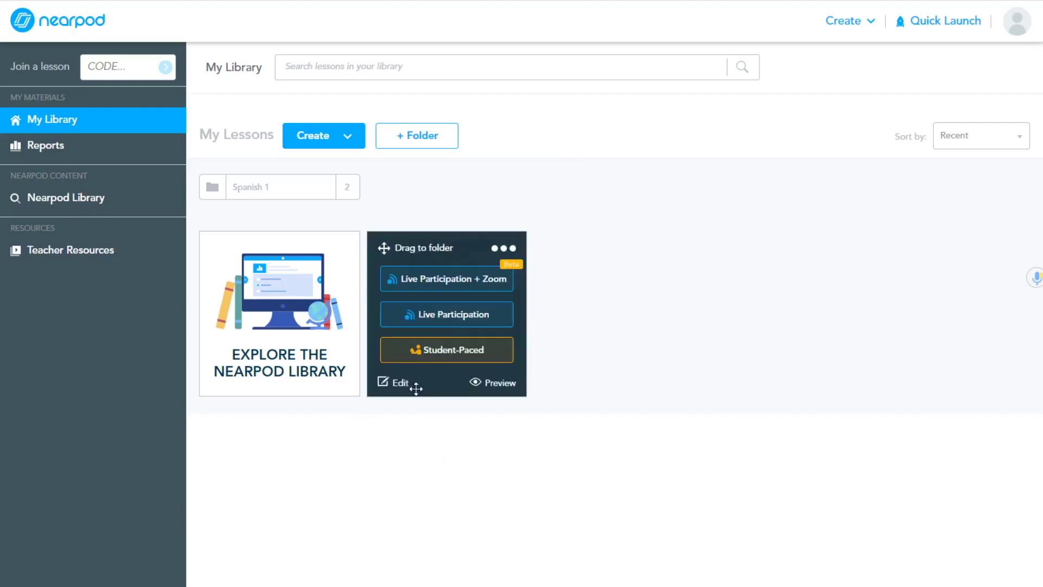
click(450, 315)
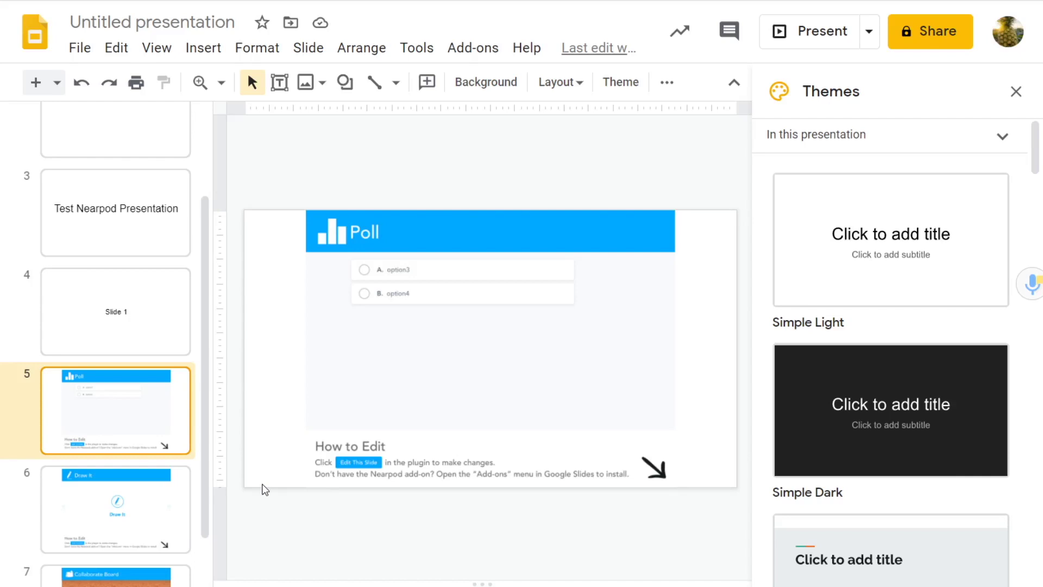
click(162, 494)
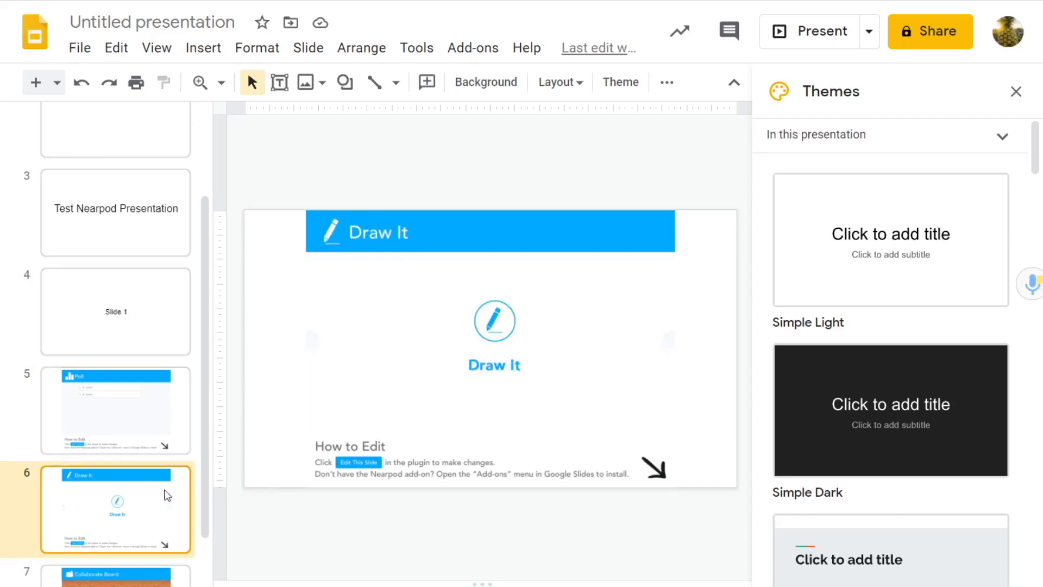
click(171, 404)
scroll(169, 402, down, 2)
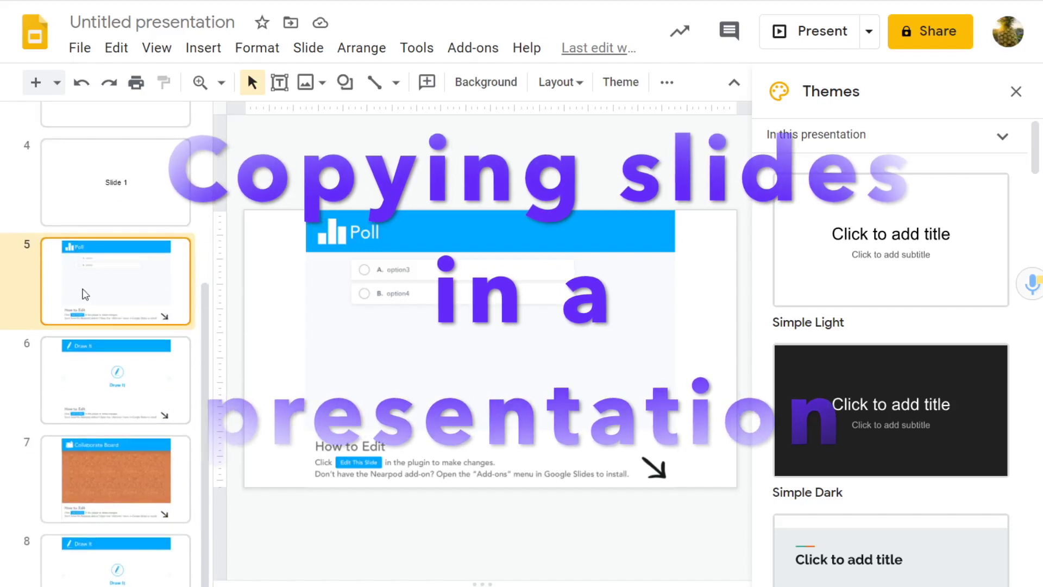
click(473, 48)
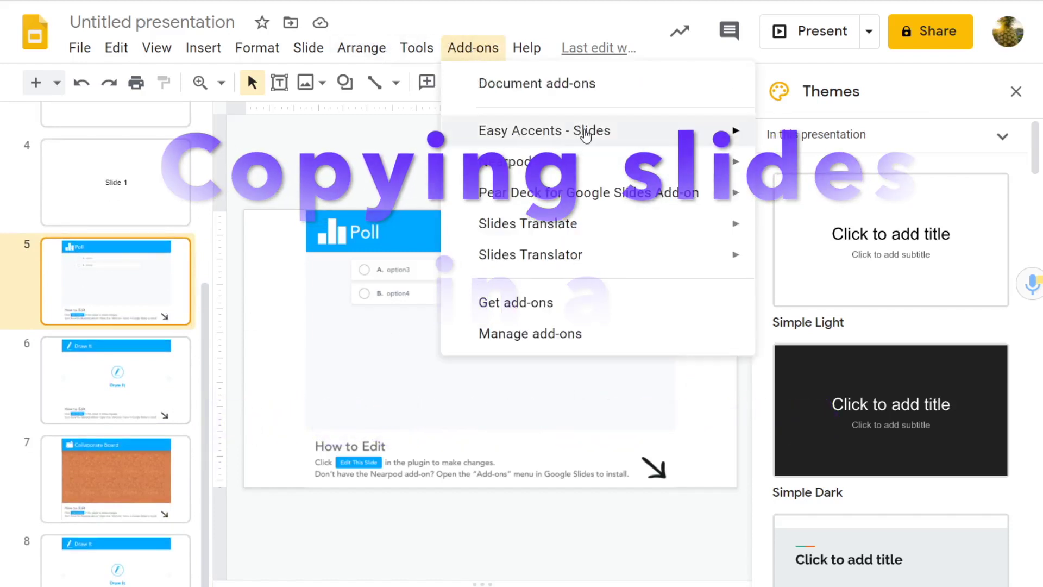
mouse_move(596, 185)
mouse_move(654, 172)
click(810, 169)
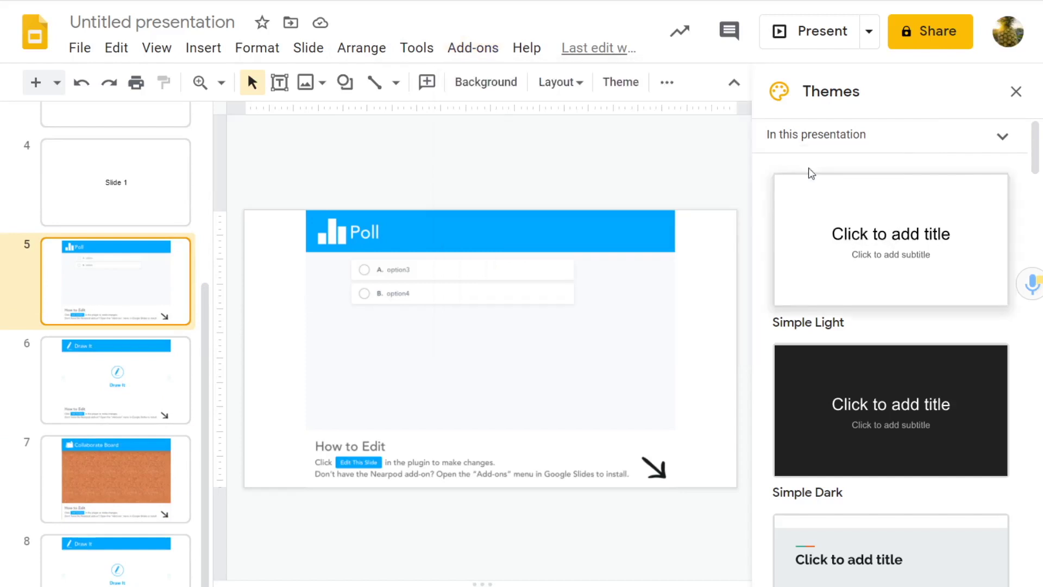
scroll(898, 405, down, 3)
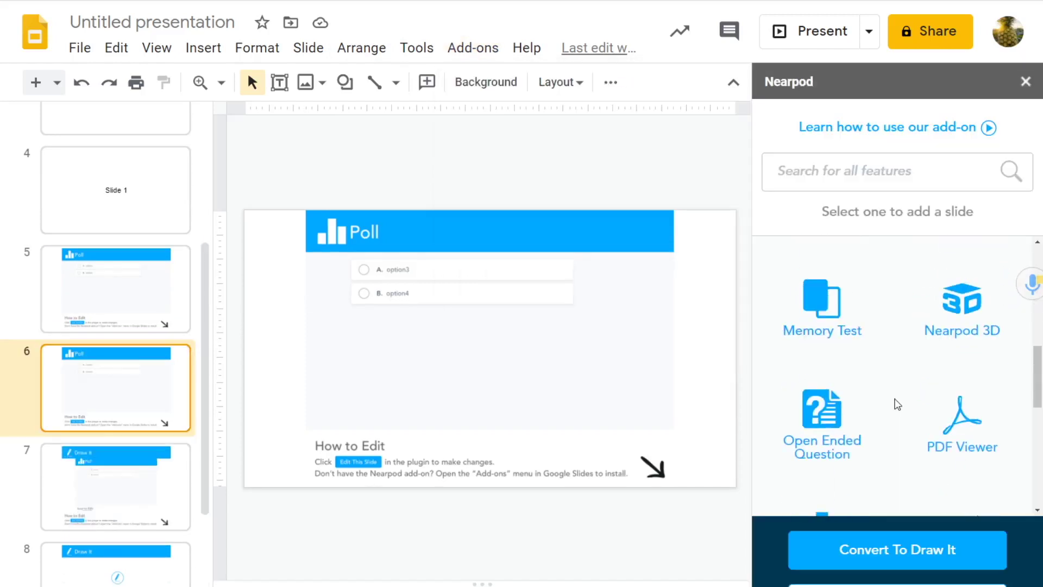
scroll(898, 406, up, 5)
scroll(898, 406, down, 10)
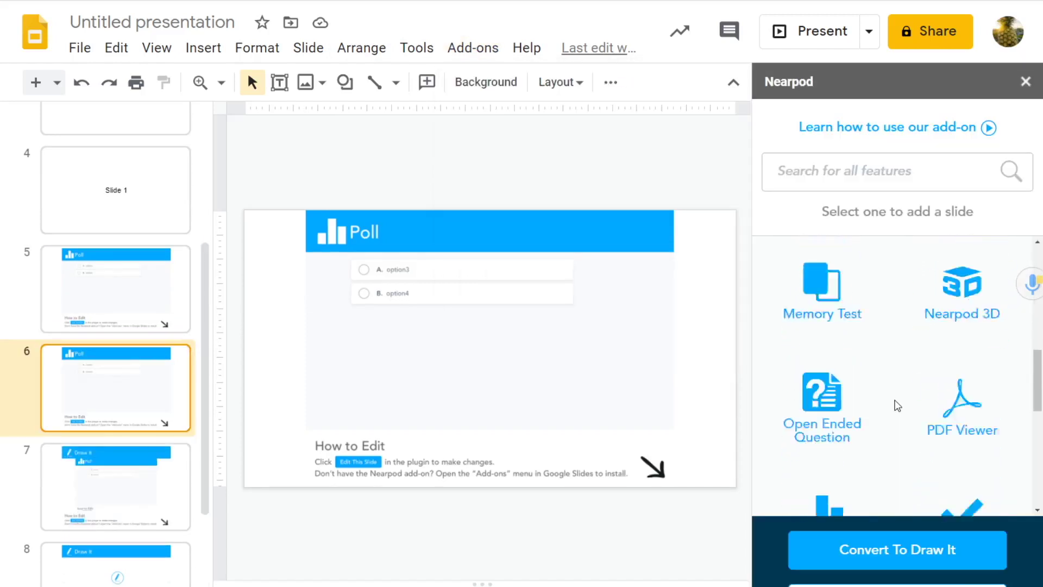
scroll(897, 407, up, 2)
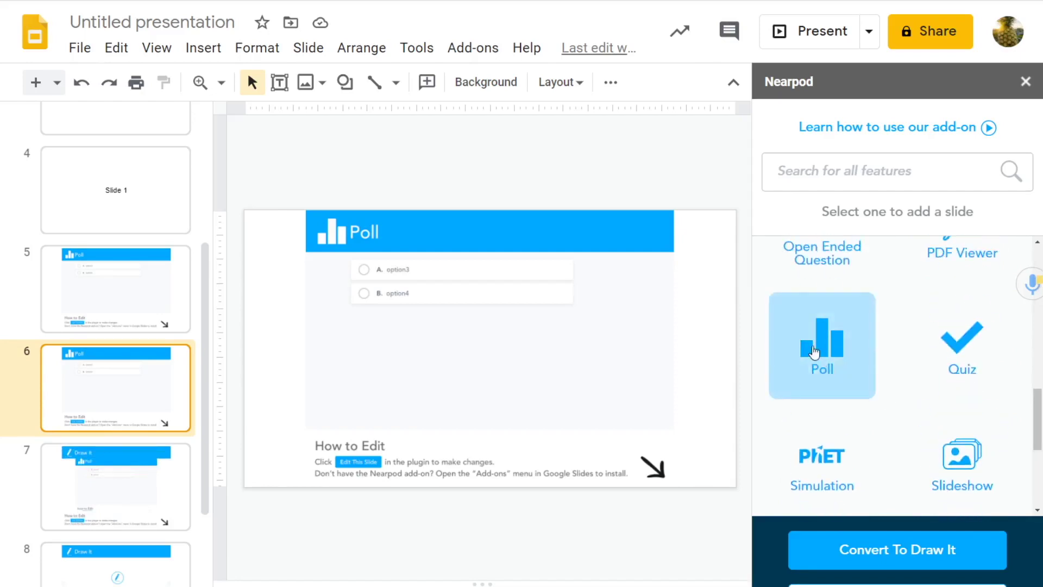
click(815, 352)
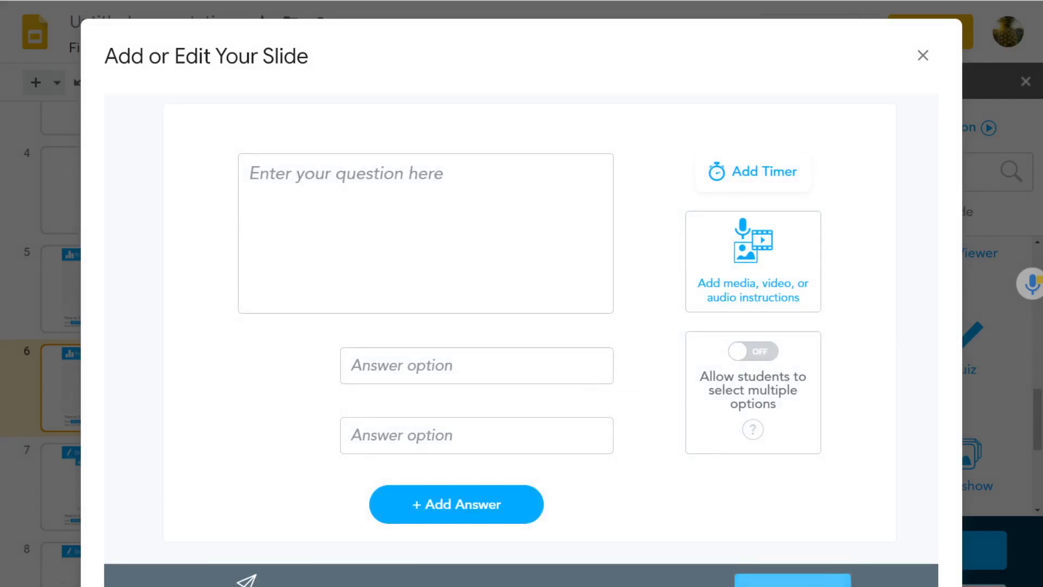
click(793, 580)
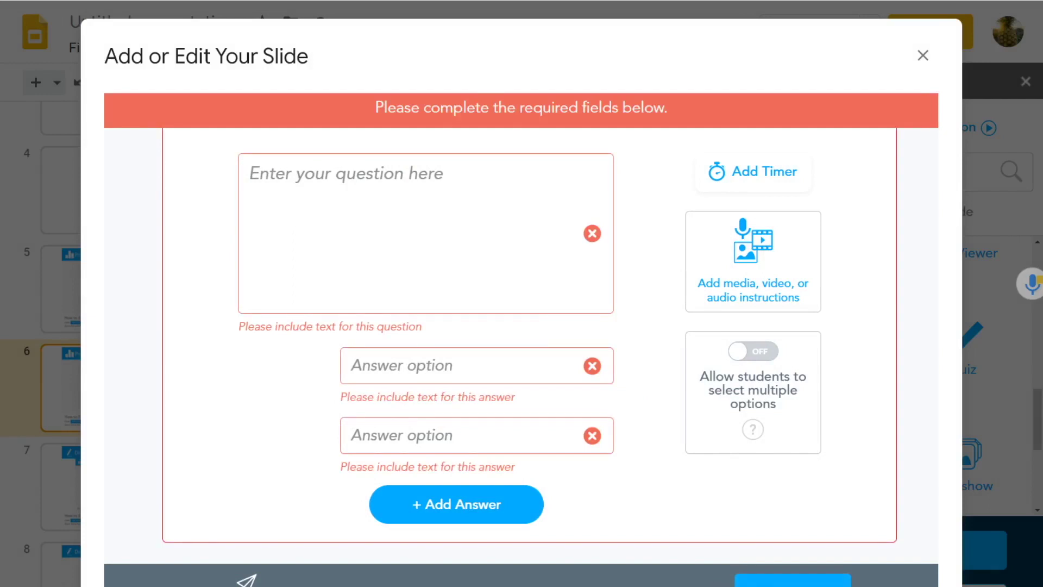
key(Escape)
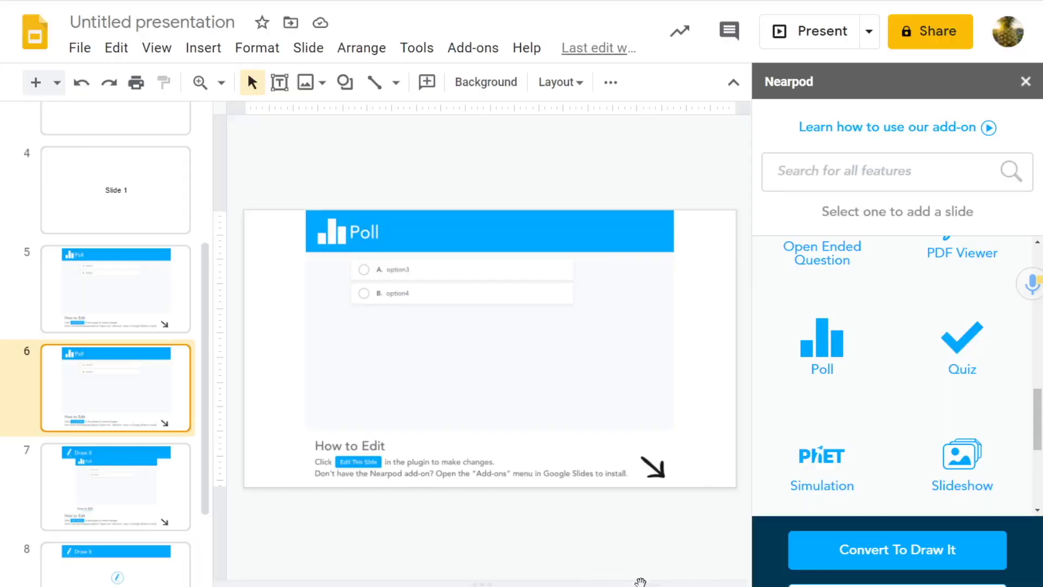
click(110, 303)
click(112, 363)
click(113, 289)
click(133, 402)
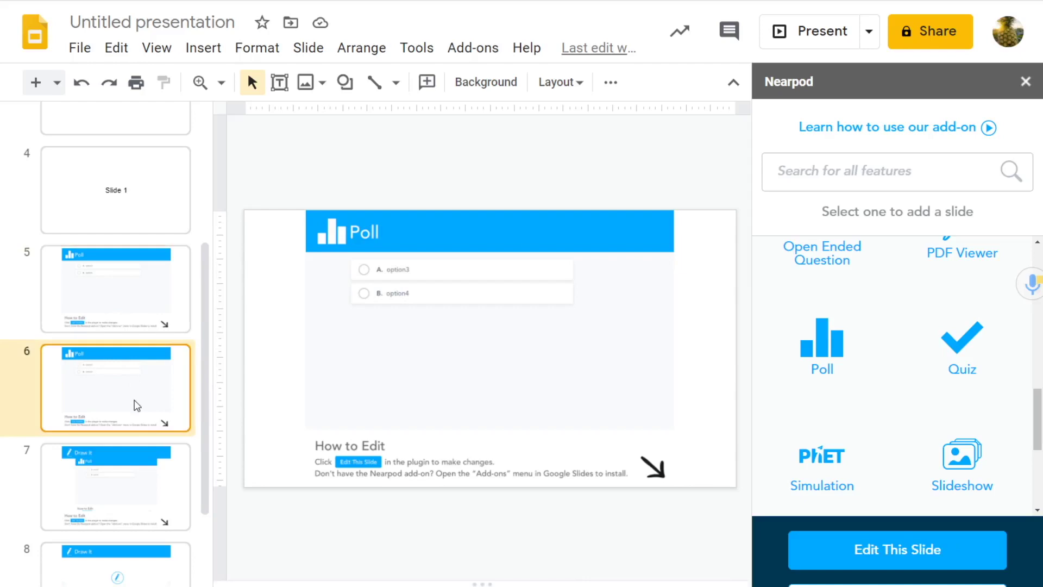
click(122, 281)
click(111, 392)
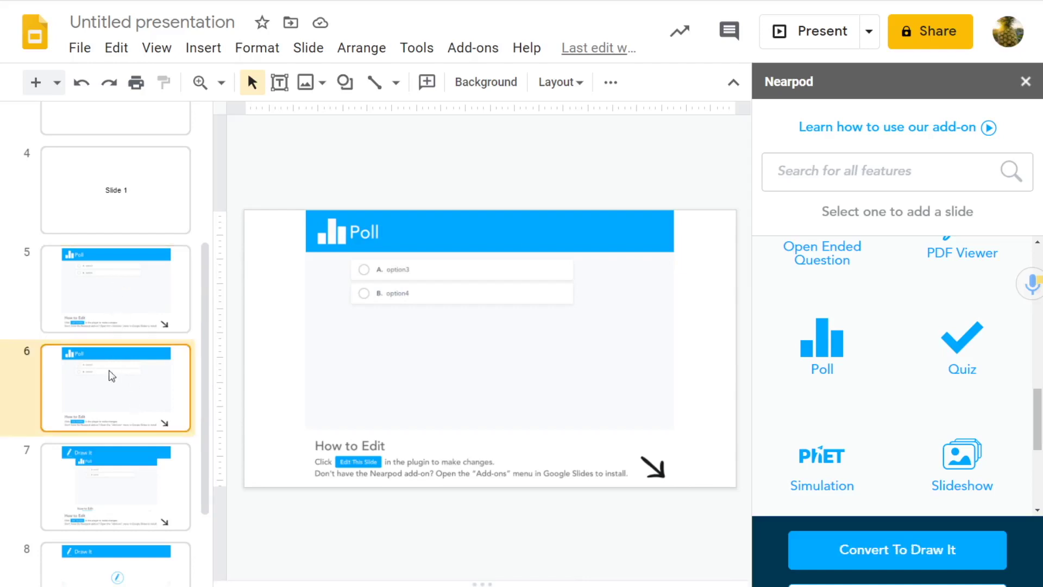
click(94, 299)
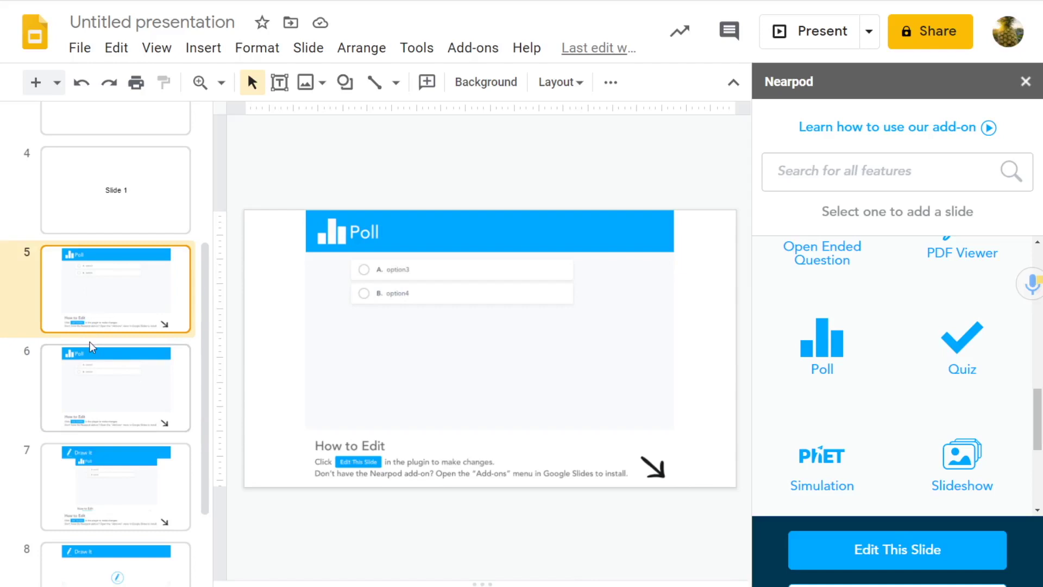
click(106, 369)
click(118, 319)
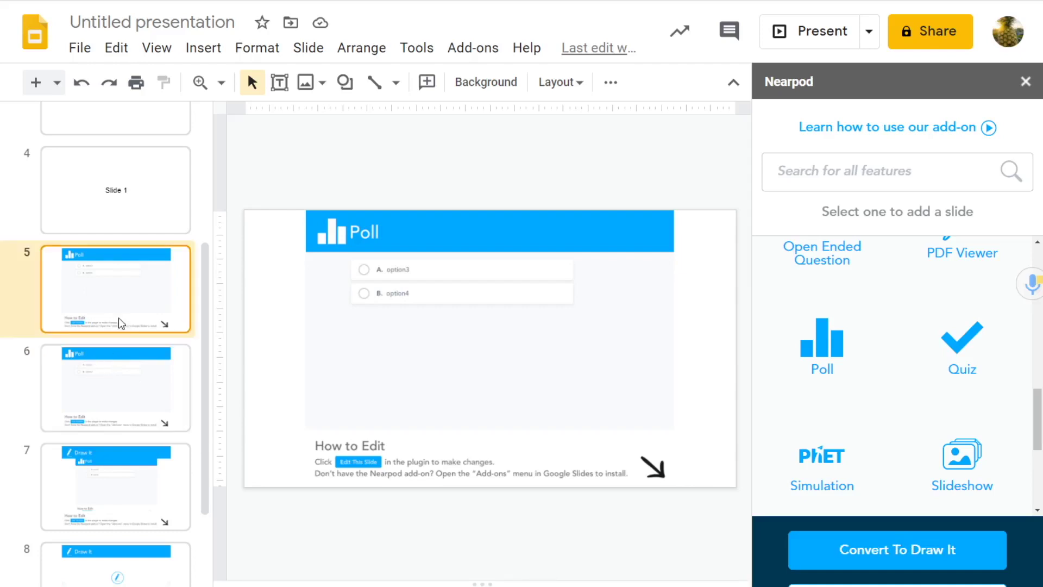
click(131, 384)
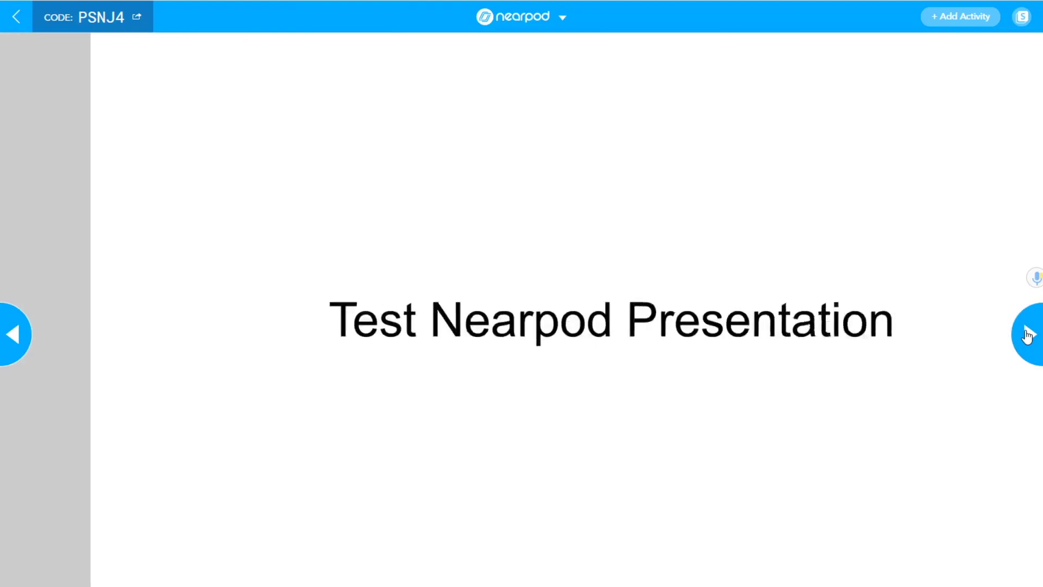
Advance the live Nearpod session two slides to the poll question
click(1027, 337)
click(1027, 337)
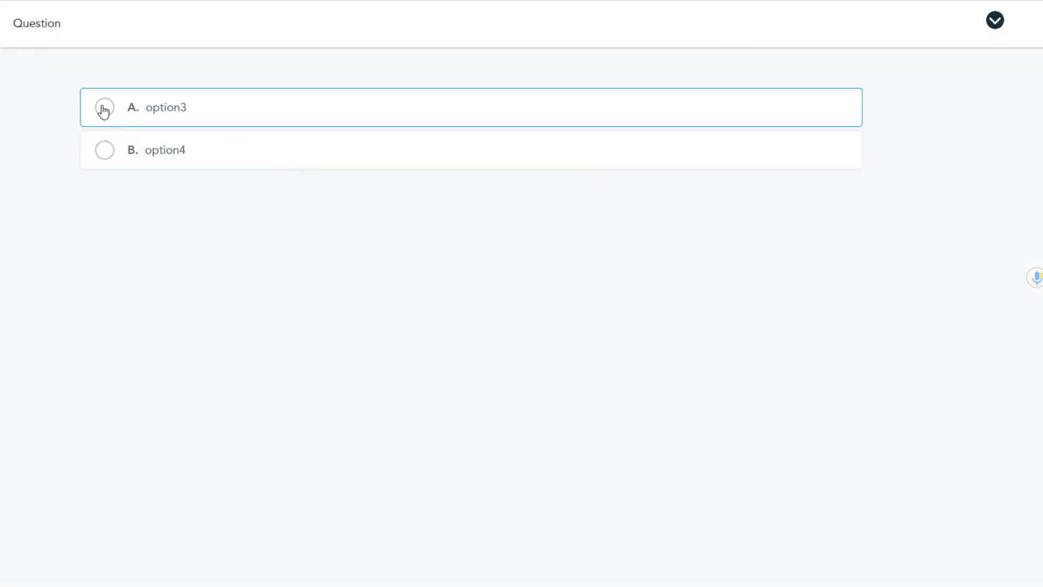
Submit option3 as the student's poll answer
click(104, 111)
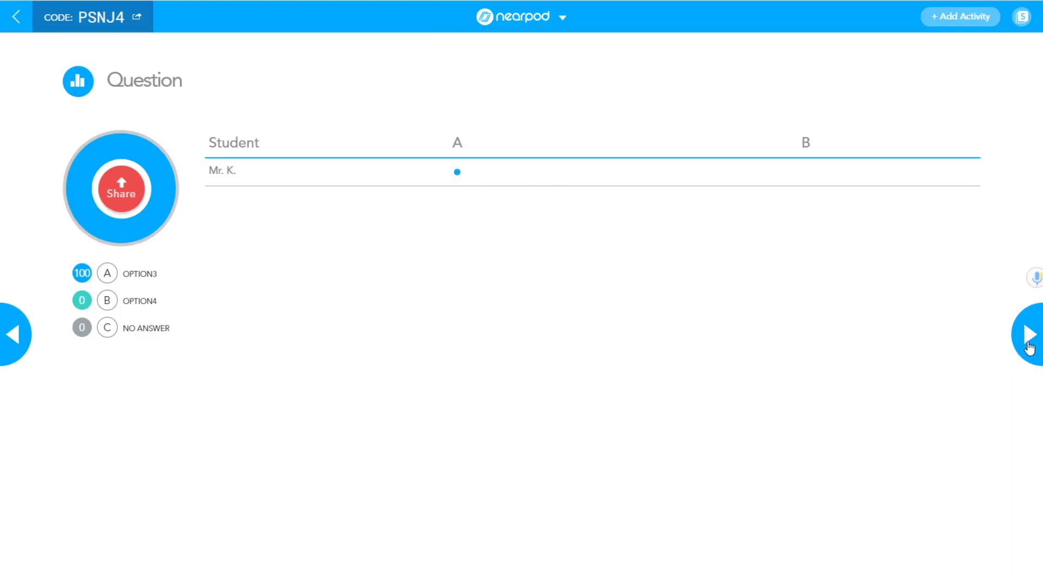
Advance past the Nearpod poll results to the next slide
click(1029, 348)
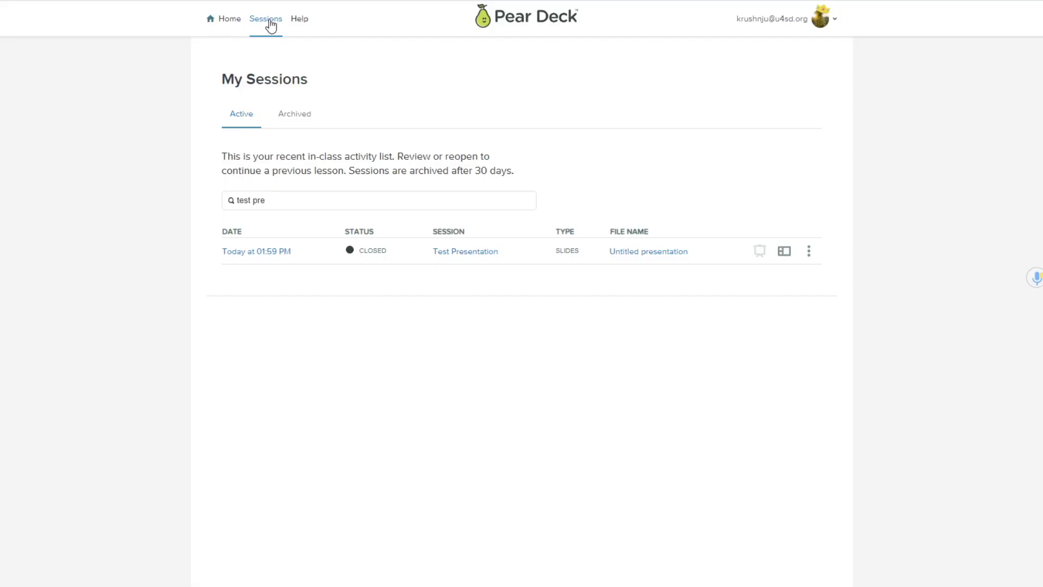
Reopen the Test Presentation session and launch its teacher dashboard
click(461, 259)
click(578, 329)
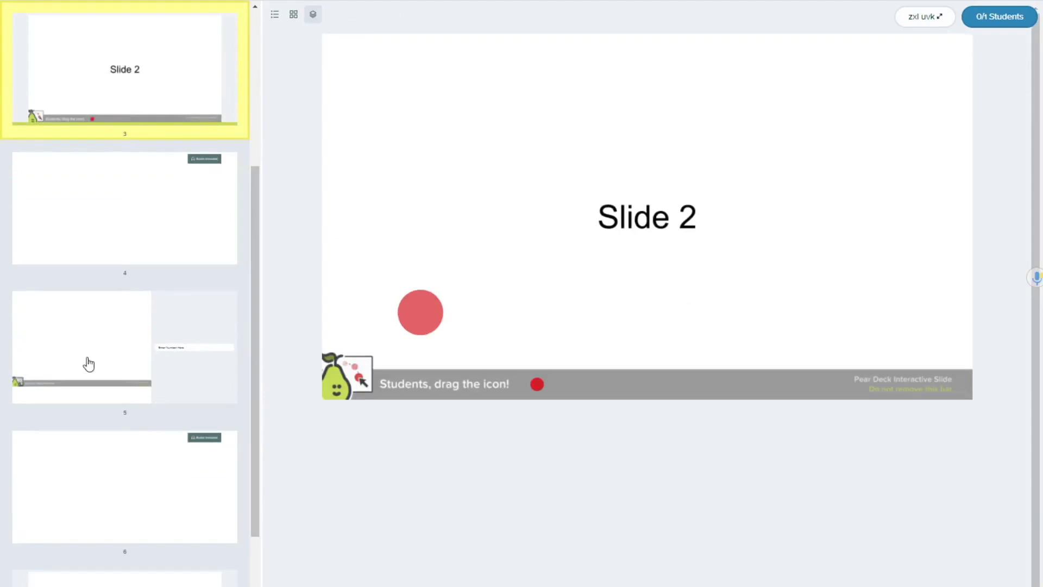
Flip between the Slide 2 red-circle drag responses, slide 4, and the blank audio slide
scroll(173, 332, down, 5)
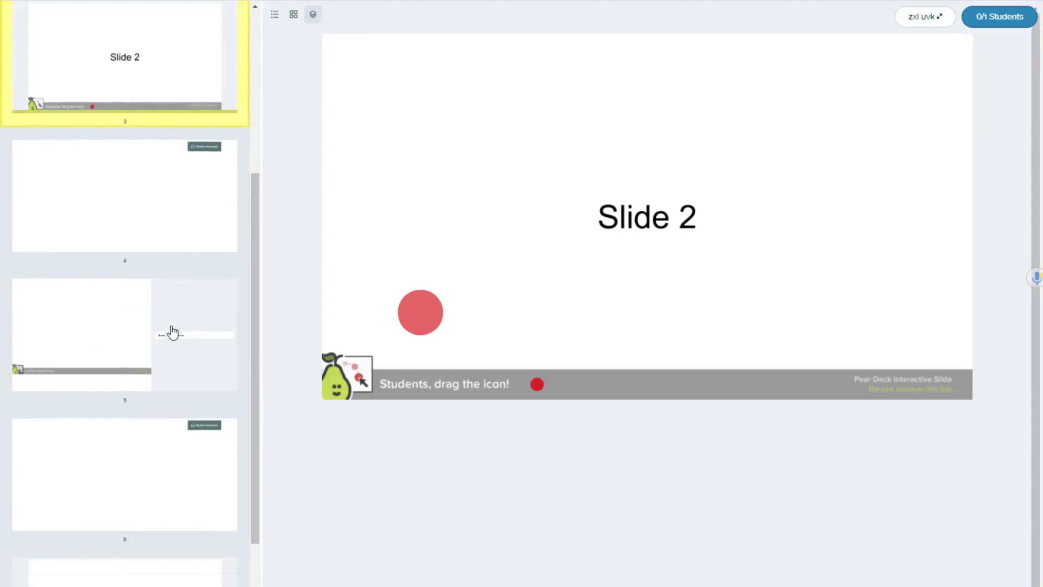
scroll(147, 279, up, 10)
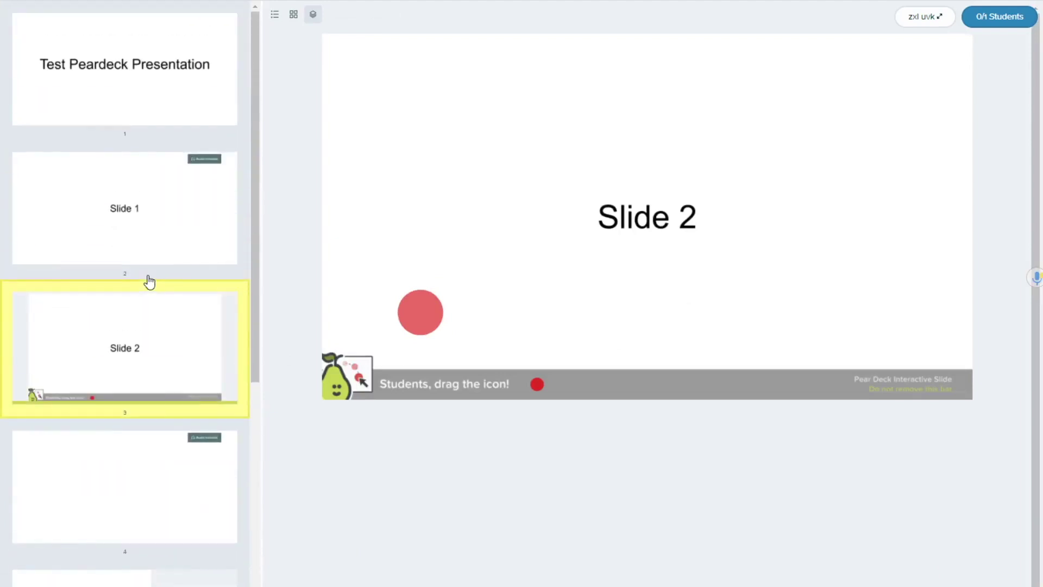
scroll(194, 318, down, 3)
scroll(194, 318, down, 6)
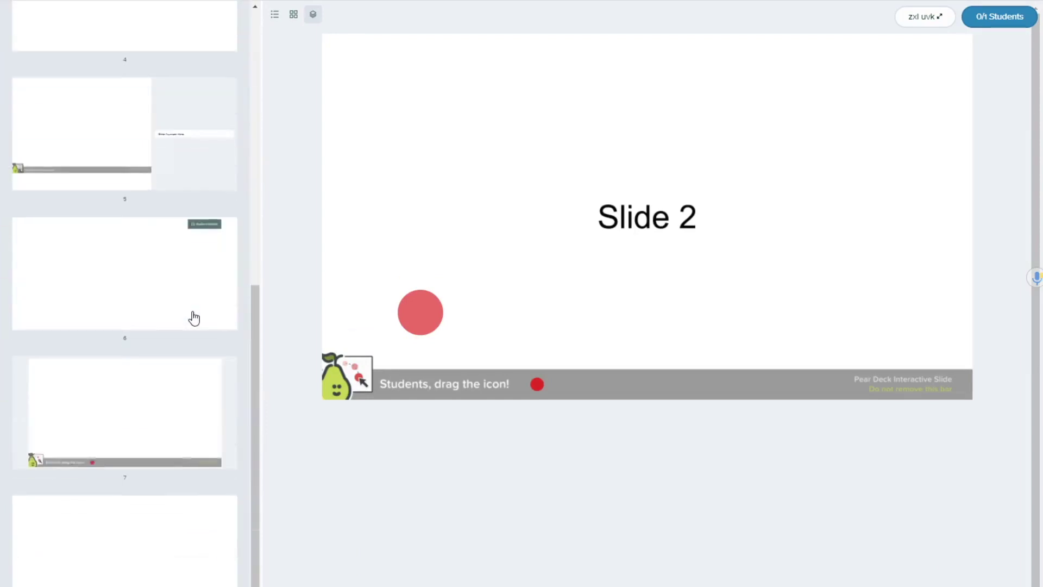
scroll(194, 318, up, 9)
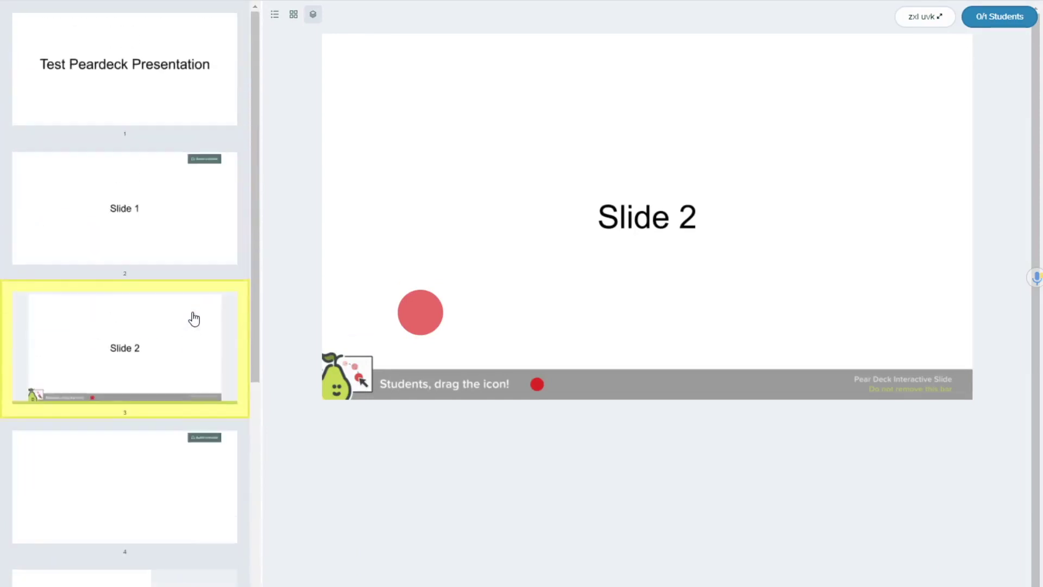
click(152, 516)
click(145, 391)
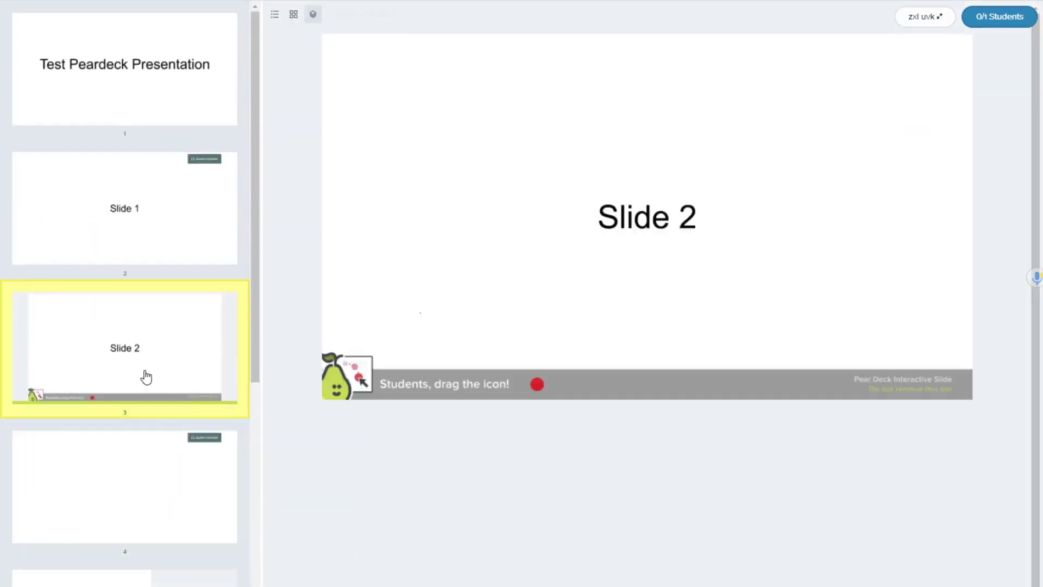
click(70, 504)
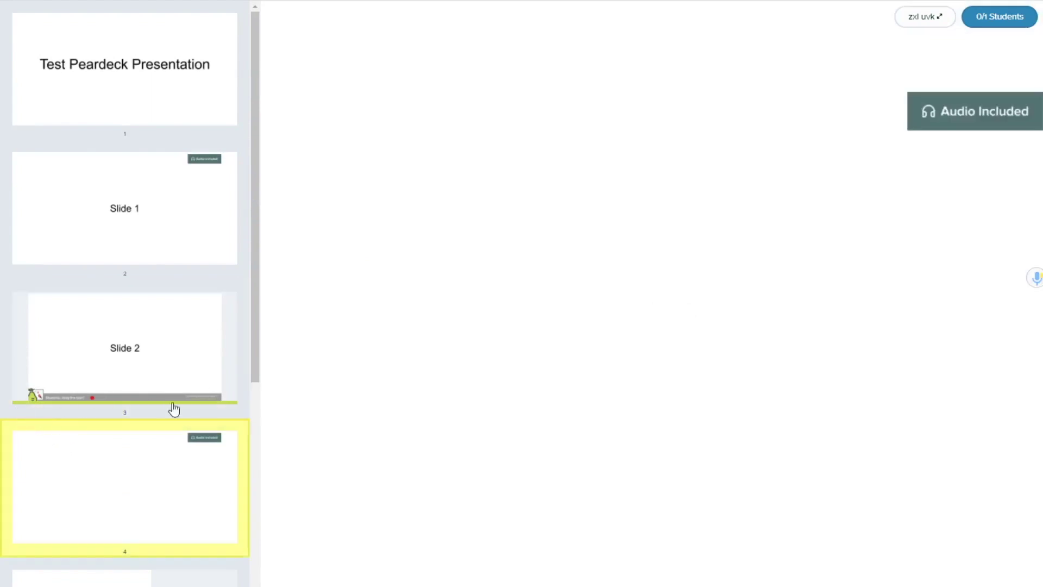
click(148, 378)
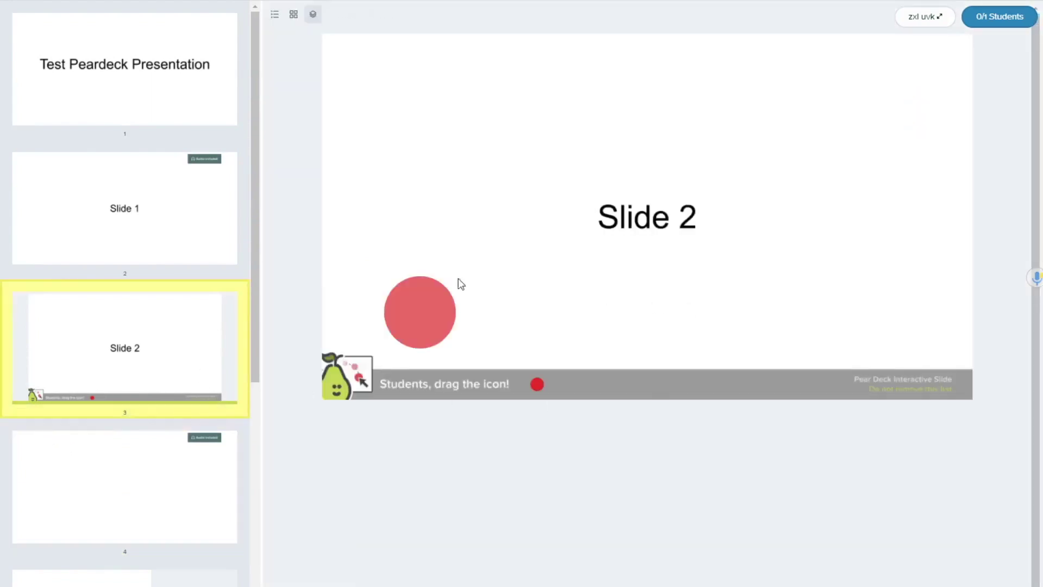
Review the responses on Slide 1, the Slide 2 drag question, and audio slide 4
mouse_move(422, 342)
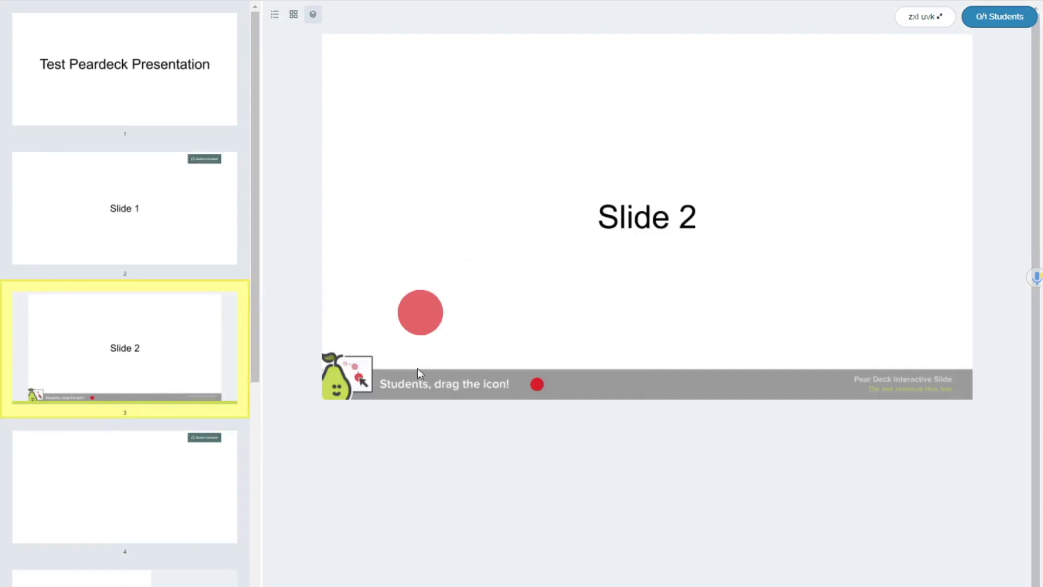
scroll(128, 447, down, 7)
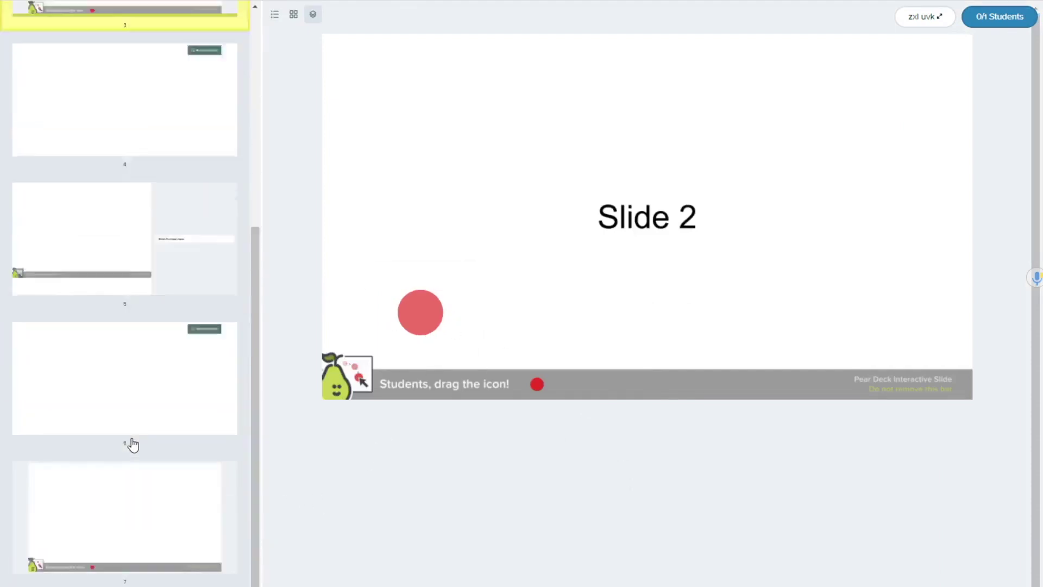
scroll(133, 446, up, 6)
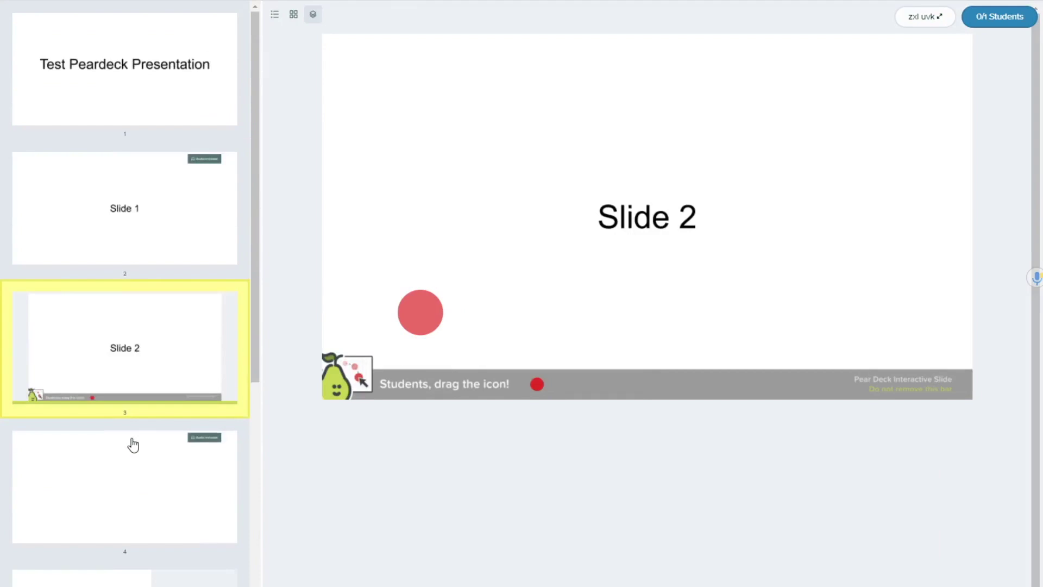
click(155, 246)
click(163, 348)
click(168, 510)
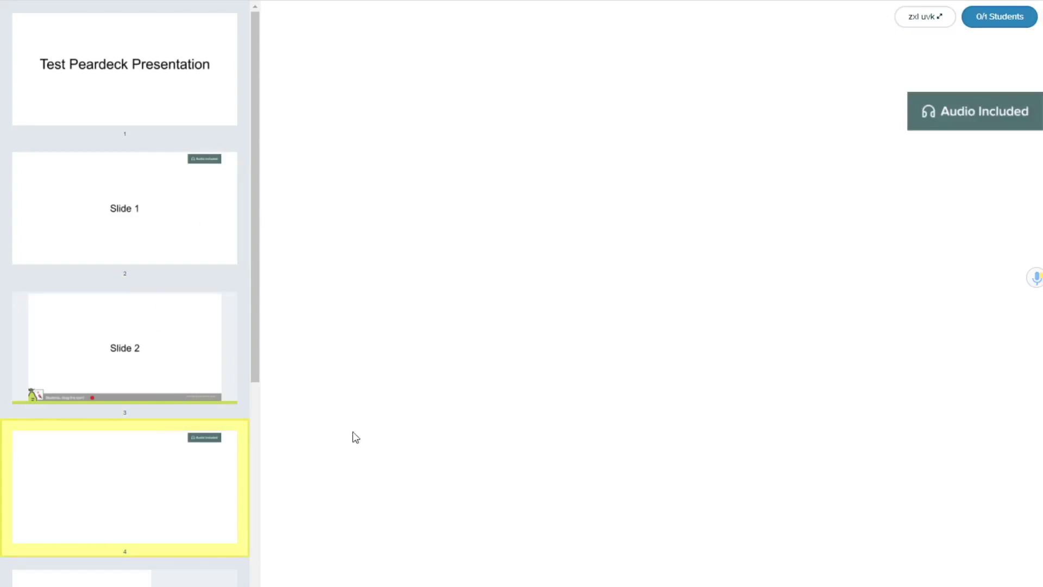
scroll(61, 491, down, 5)
scroll(125, 492, up, 5)
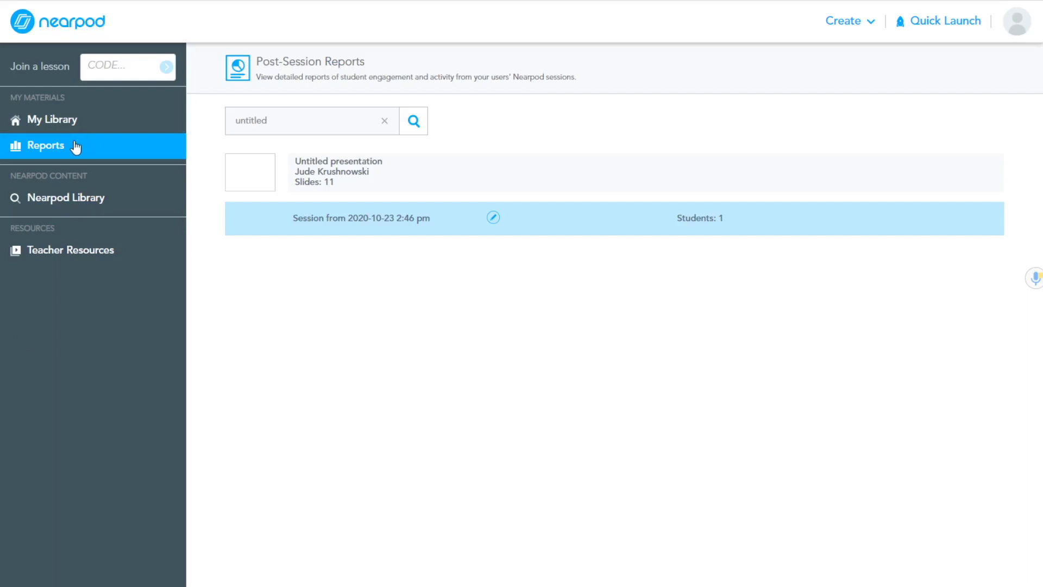
Open the report for the Untitled presentation's 11-slide session from 2020-10-23
click(334, 220)
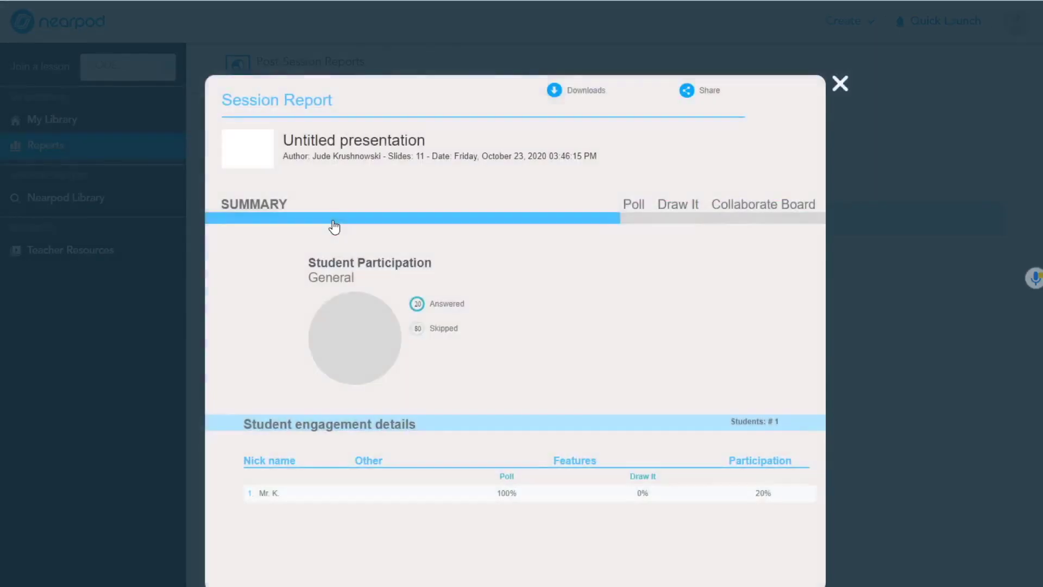